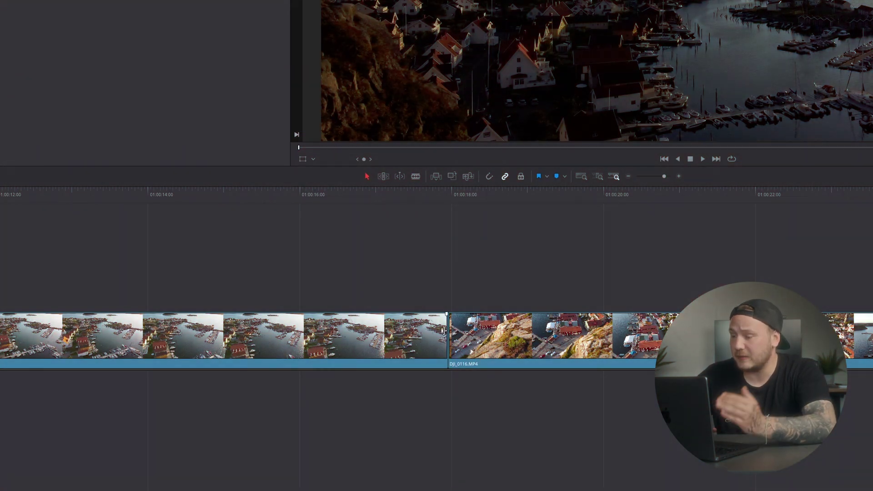
Ripple-trim the first drone clip's end shorter, then extend it so later clips shift right
drag(442, 330, 381, 323)
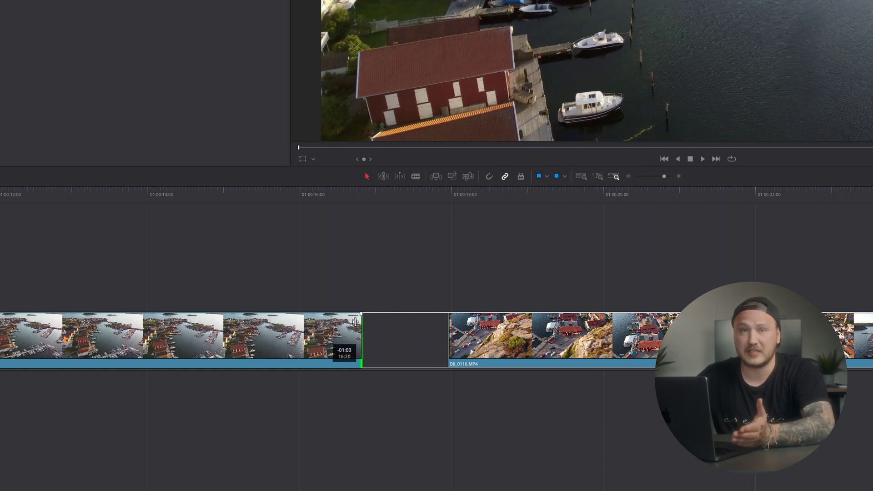
drag(381, 324, 348, 324)
drag(235, 332, 419, 333)
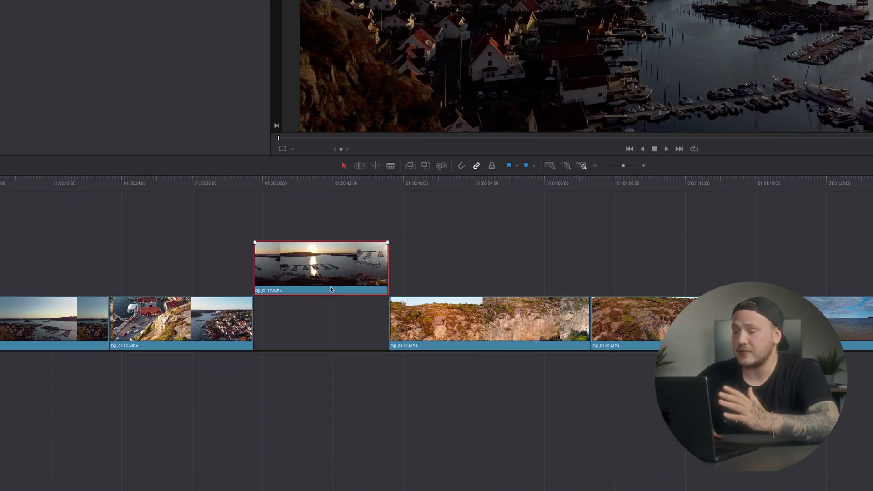
Extend both edges of DJI_0117 on V2 and line it up with the playhead
drag(387, 266, 415, 266)
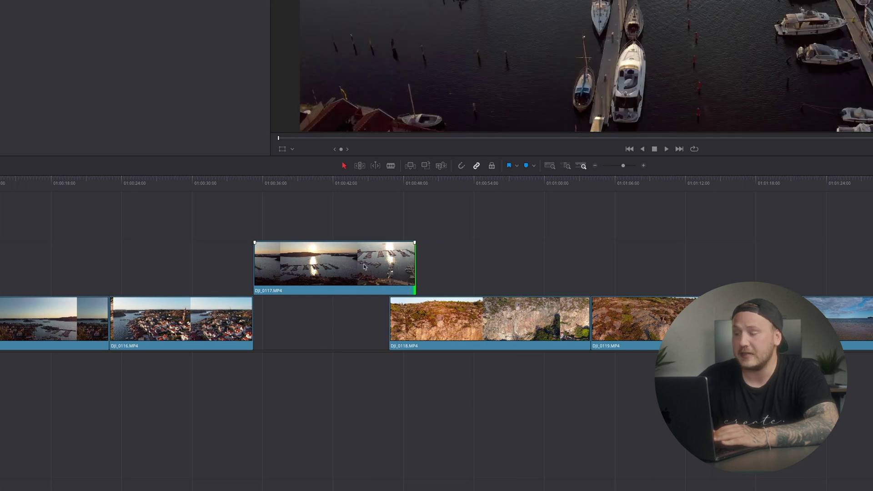
drag(254, 264, 202, 266)
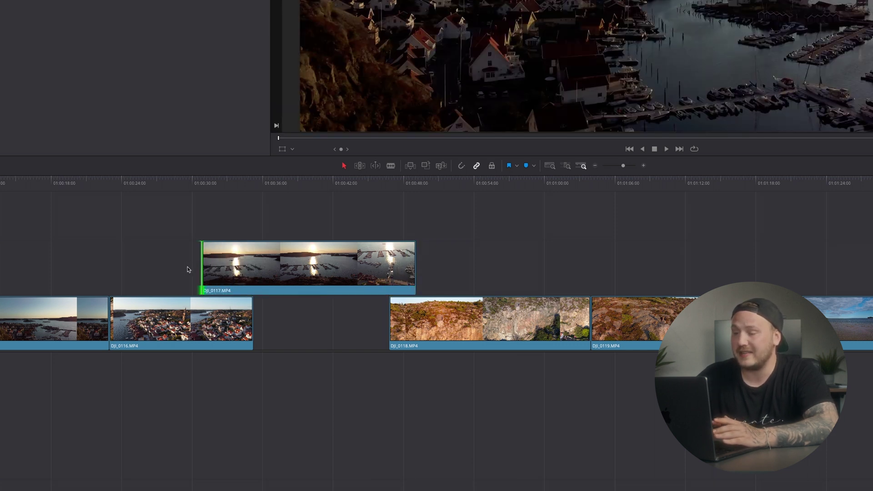
drag(255, 271, 265, 271)
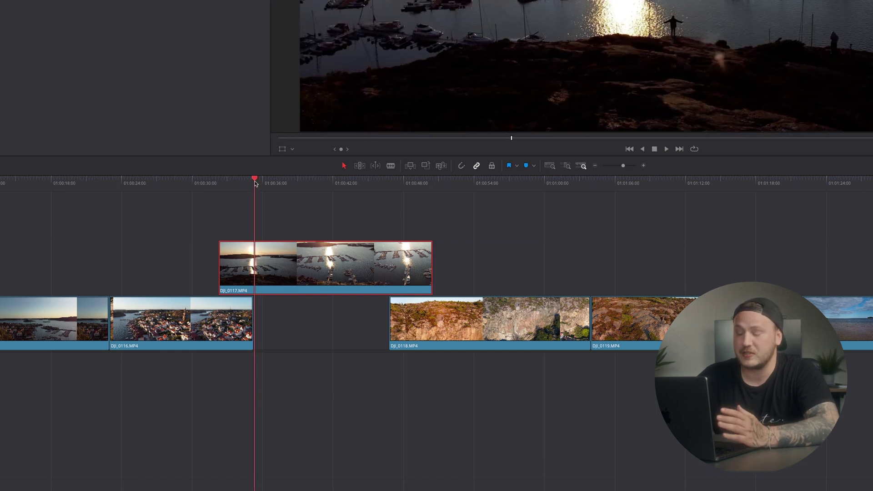
drag(225, 262, 255, 258)
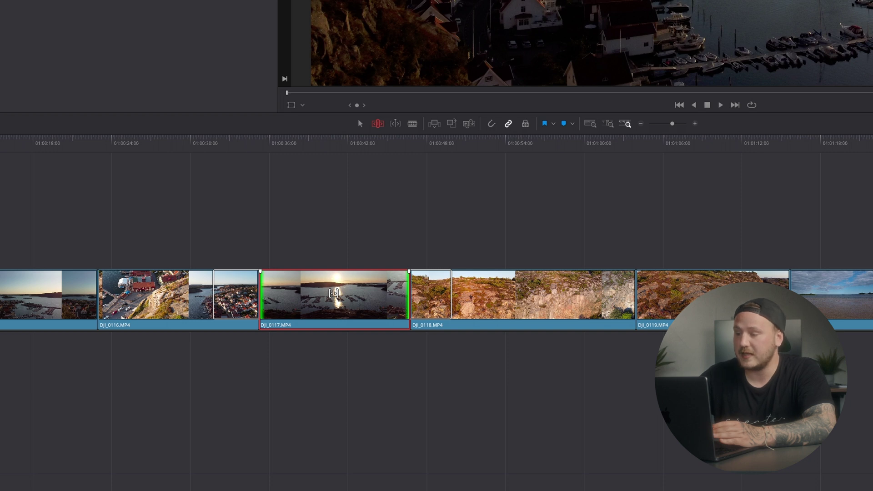
Slip DJI_0117's footage forward, then back toward earlier content
drag(335, 294, 354, 285)
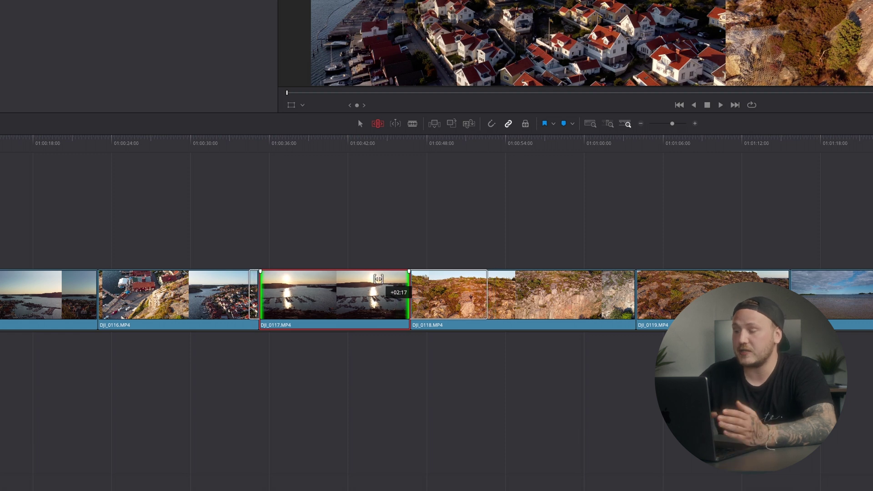
drag(372, 278, 345, 278)
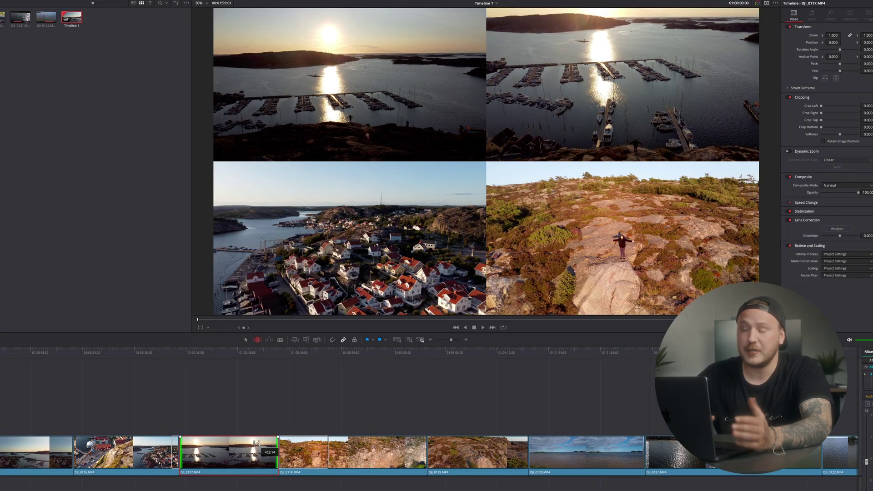
Slip DJI_0117 further while checking its frames in the four-up trim view
mouse_move(258, 443)
mouse_down()
mouse_move(266, 444)
mouse_move(221, 440)
mouse_up()
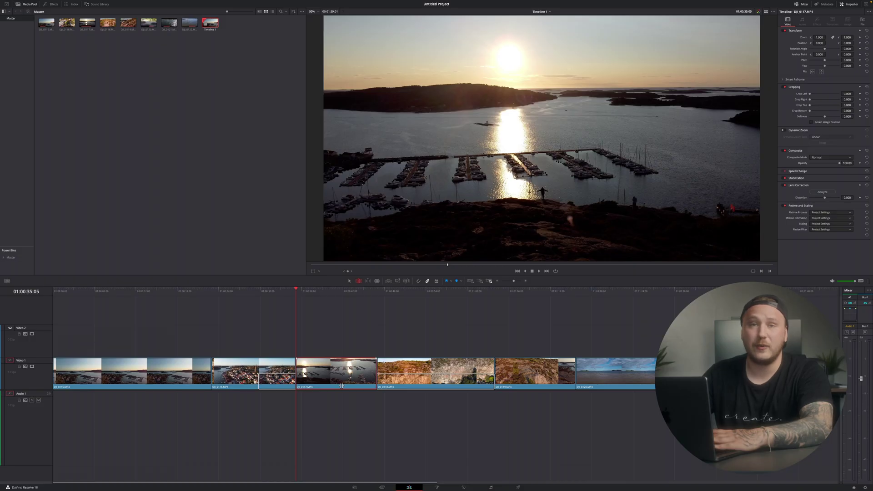
Slide DJI_0117 later between DJI_0116 and DJI_0118, then nudge it slightly back
drag(350, 387, 360, 386)
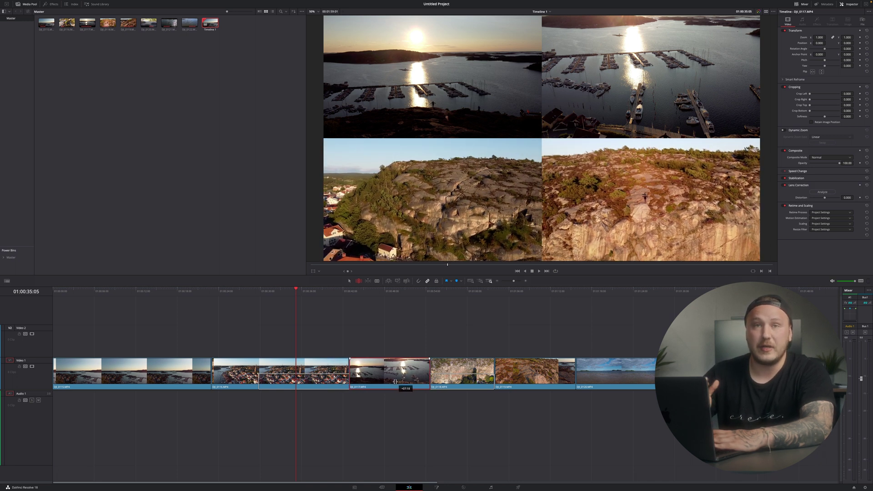
mouse_move(387, 382)
mouse_down()
mouse_move(397, 382)
mouse_move(384, 384)
mouse_up()
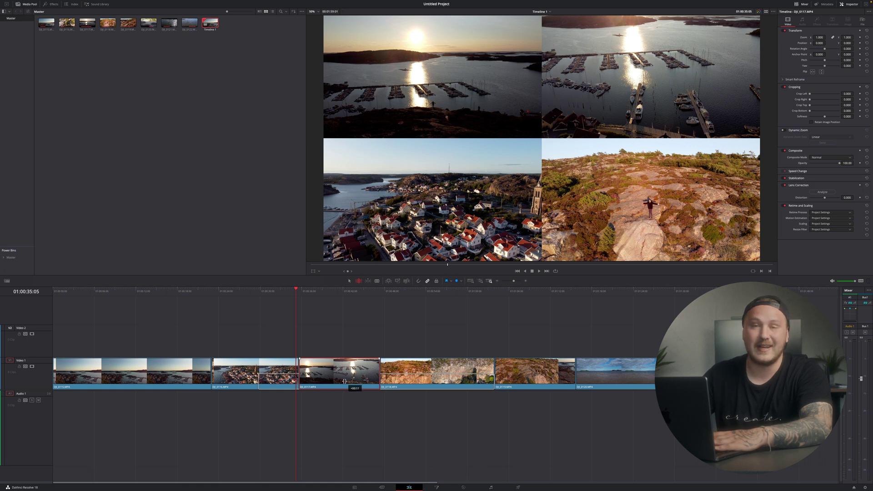
drag(348, 381, 382, 387)
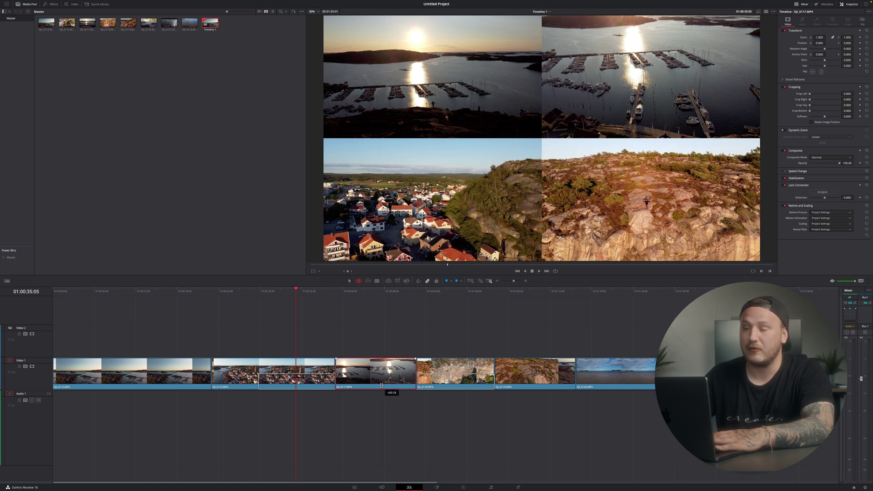
drag(382, 387, 372, 385)
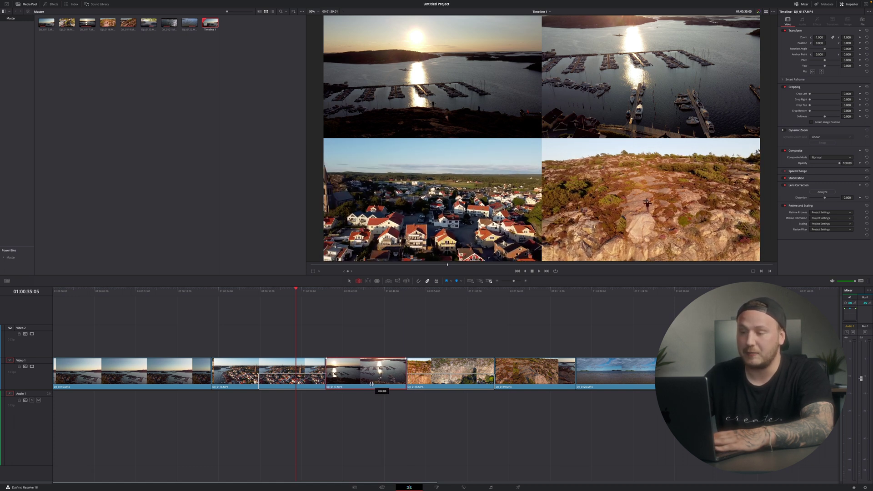